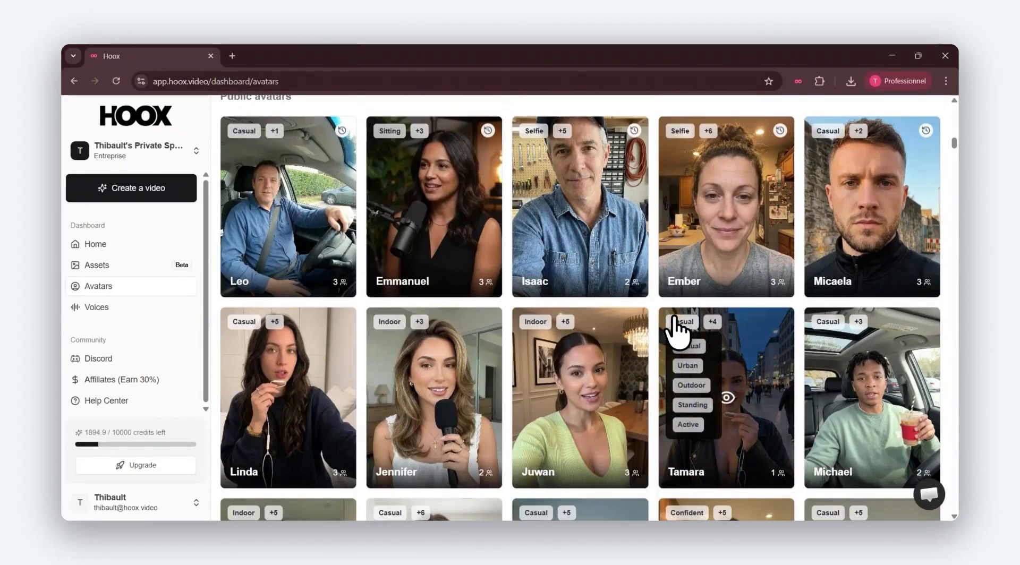
Step: Browse the public avatars and view the available looks of the Guadalupe avatar, returning to the avatar list
scroll(677, 332, down, 7)
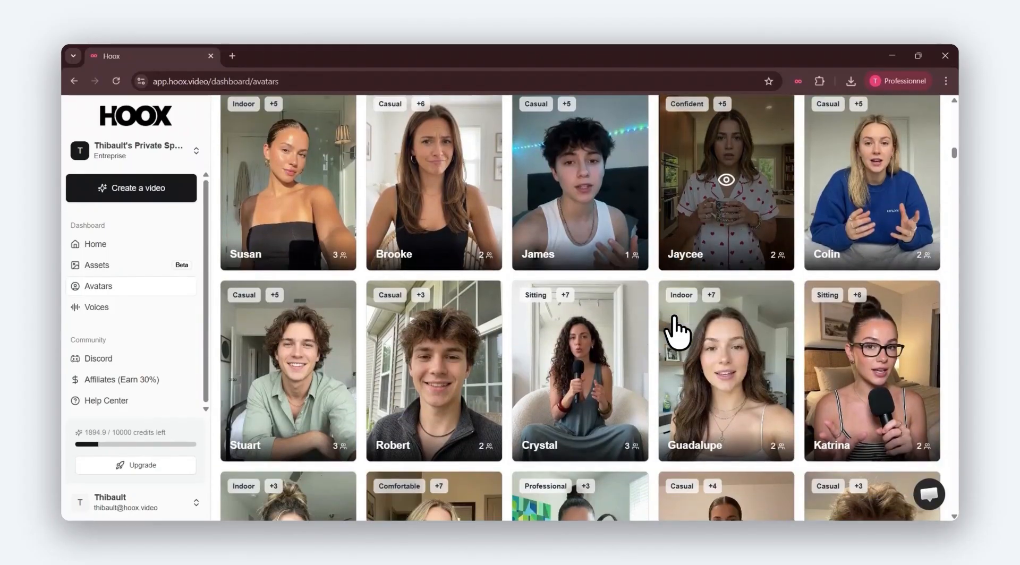
scroll(638, 346, down, 1)
click(709, 364)
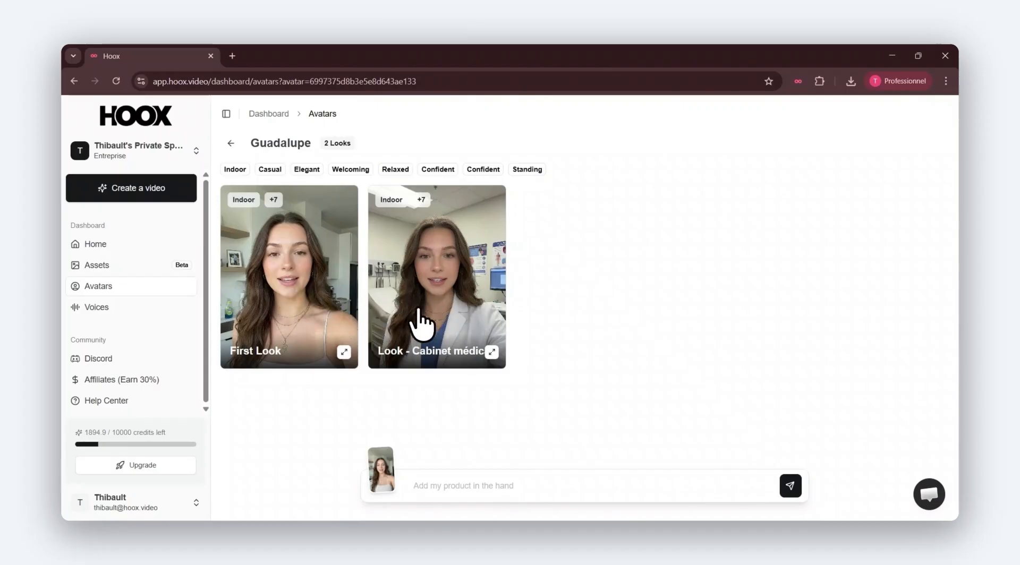
click(231, 143)
scroll(402, 348, up, 5)
scroll(402, 348, up, 10)
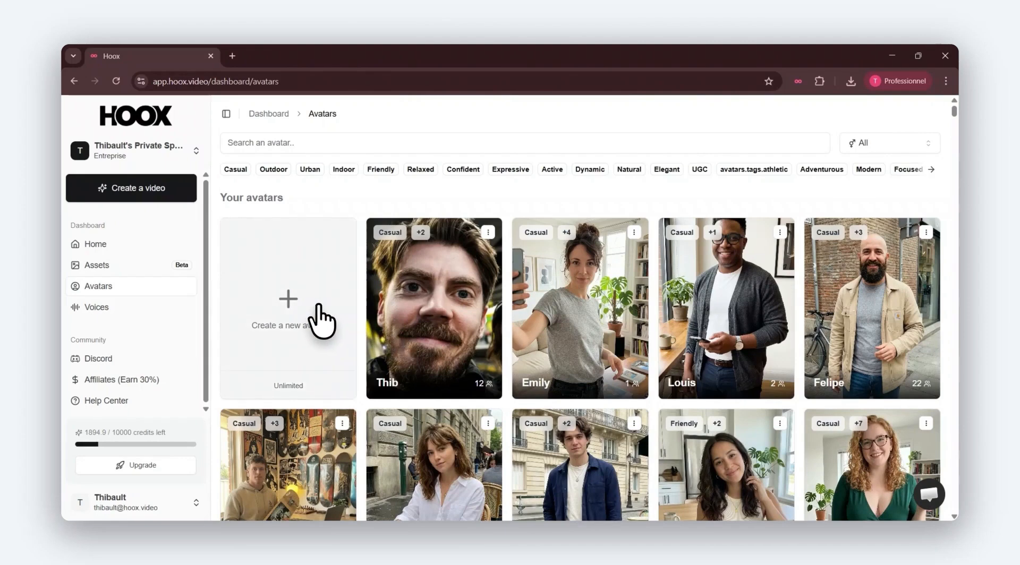
Step: Create a new avatar from pictures using the man's portrait PNG and start its generation
click(298, 306)
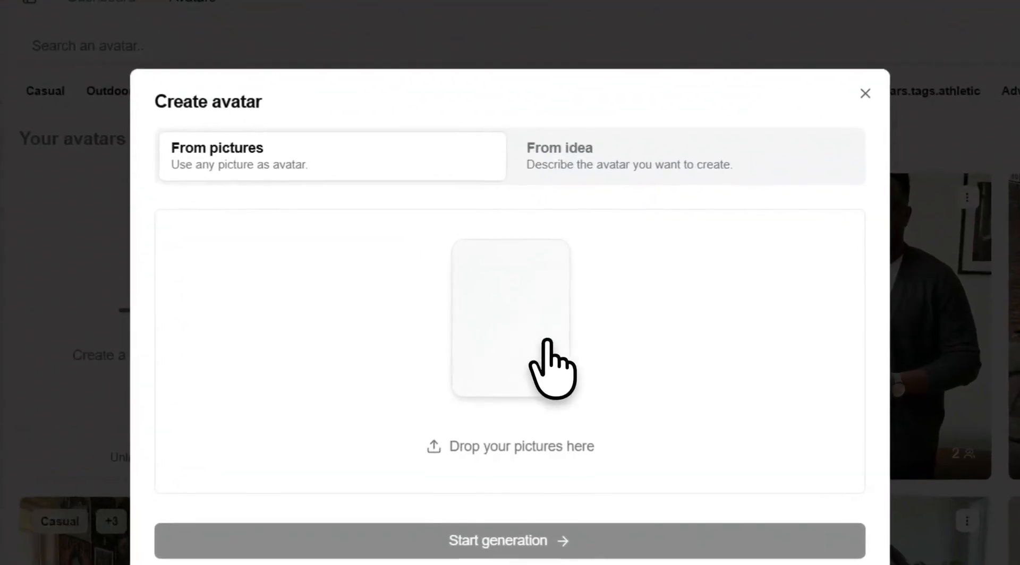
click(543, 302)
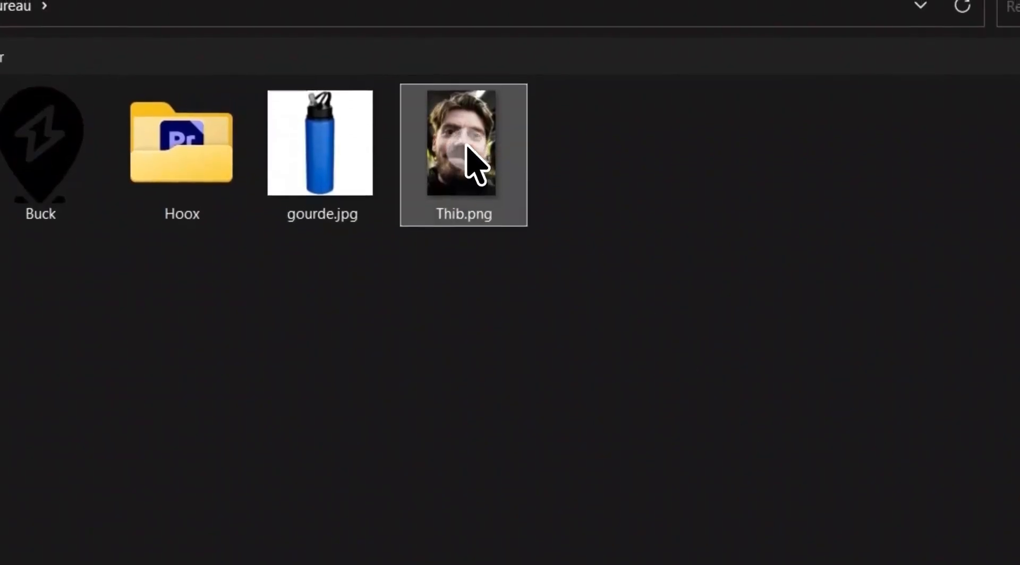
double_click(487, 121)
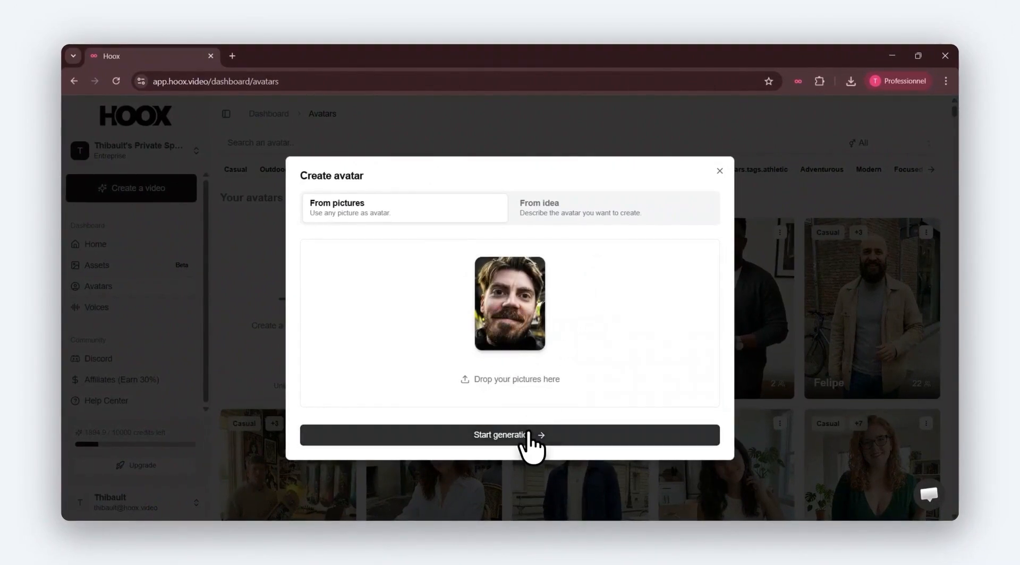
click(528, 434)
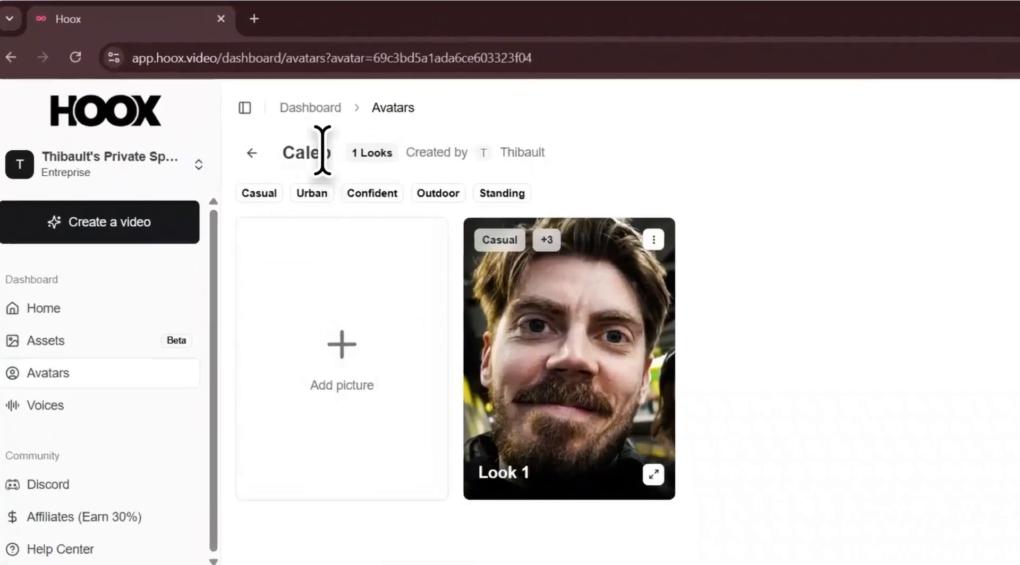
Step: Rename the newly created avatar with the creator's shortened first name and save it
click(277, 140)
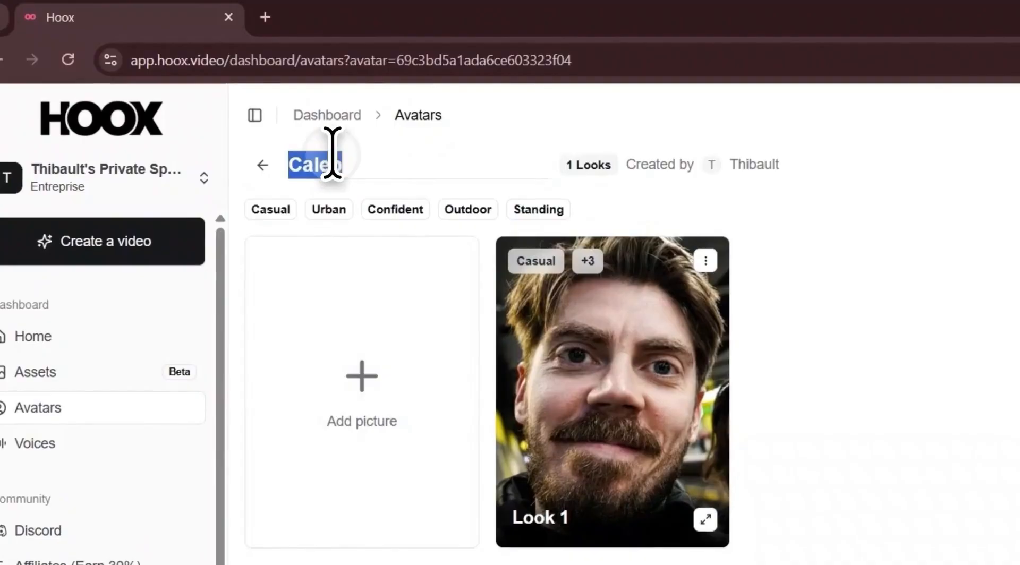
text(Thib)
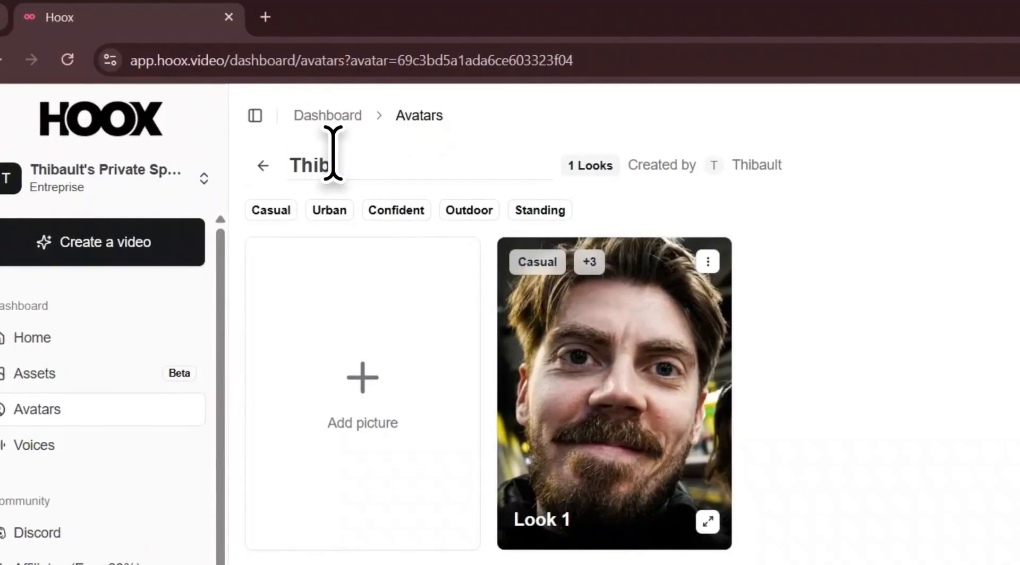
click(990, 353)
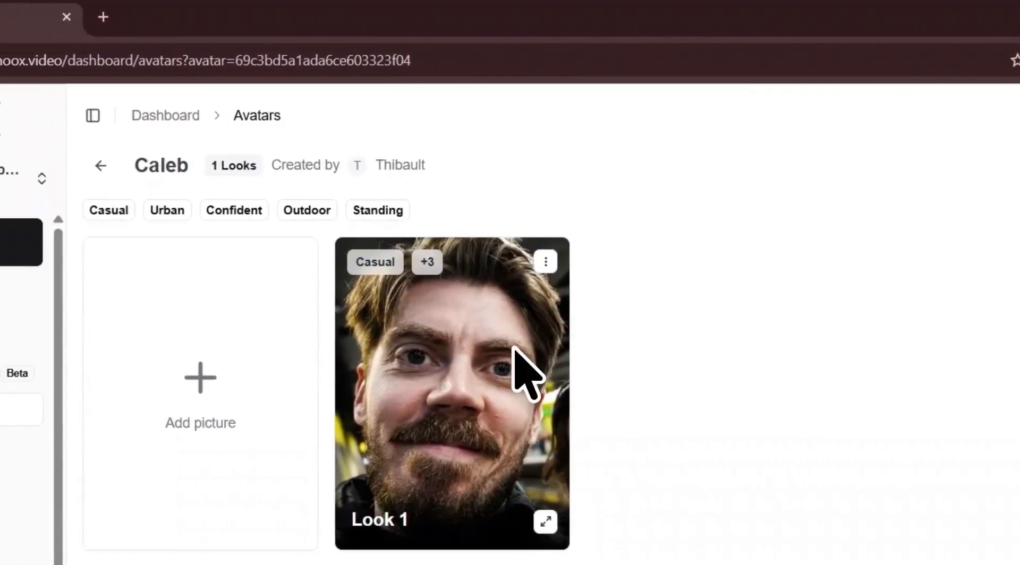
click(169, 164)
click(788, 303)
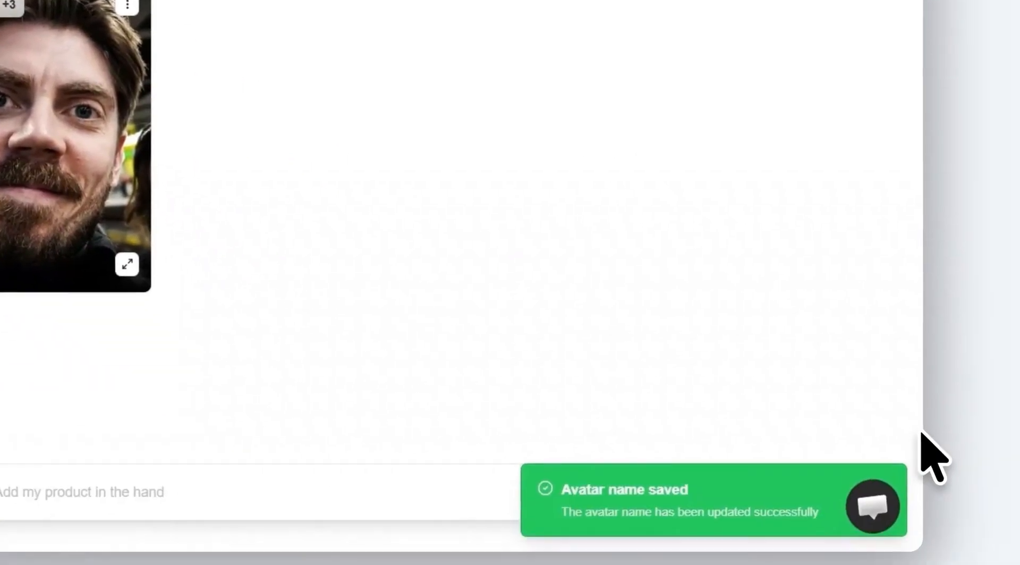
Step: Enter the look prompt "I want my character to be in a gym, seated on a bench, wearing a sport outfit and holding my product in his hand."
click(150, 492)
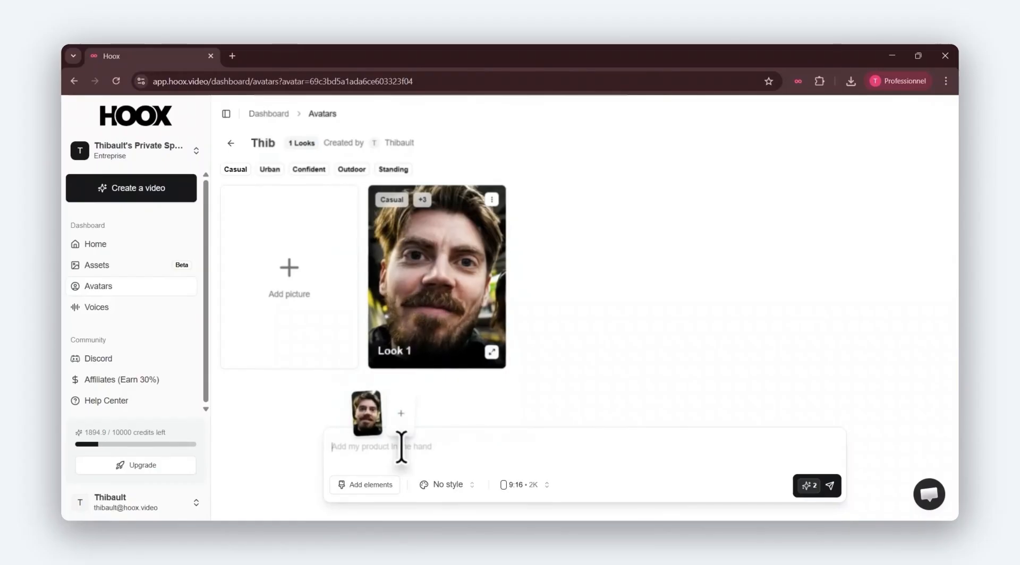
click(401, 446)
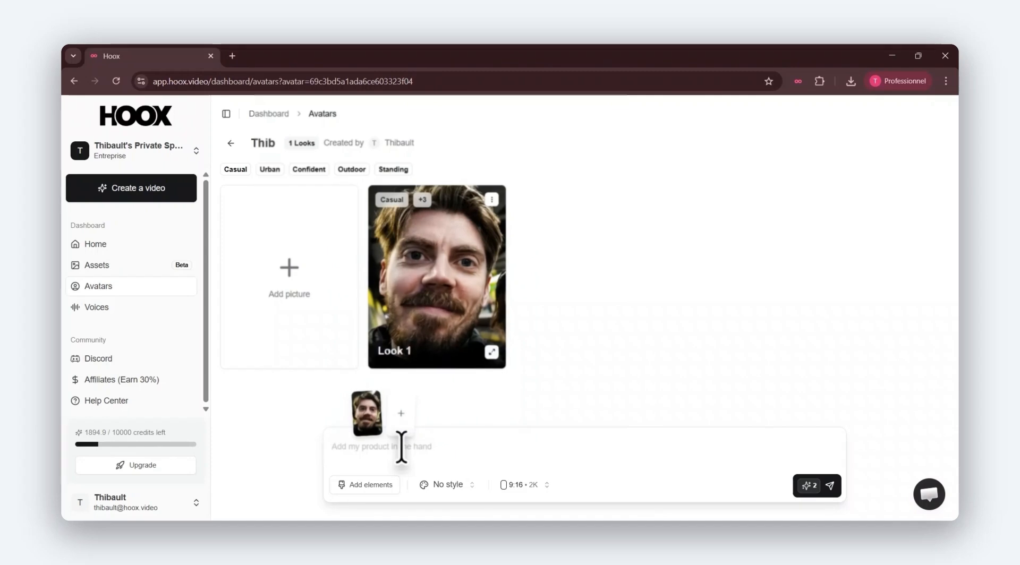
text(I want my character to be in a gym, seated on a bench, wear)
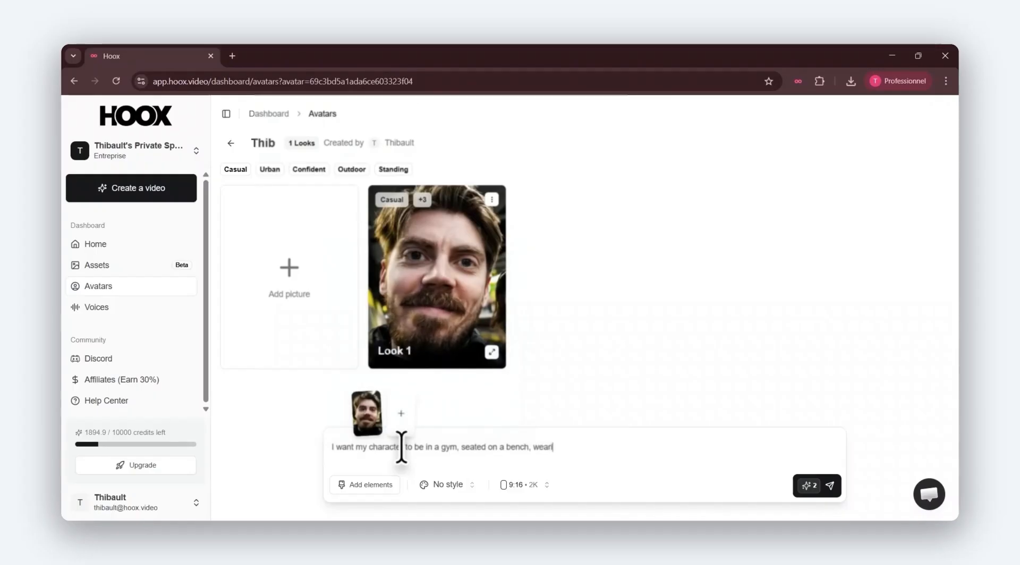
text(ing a sport outfi)
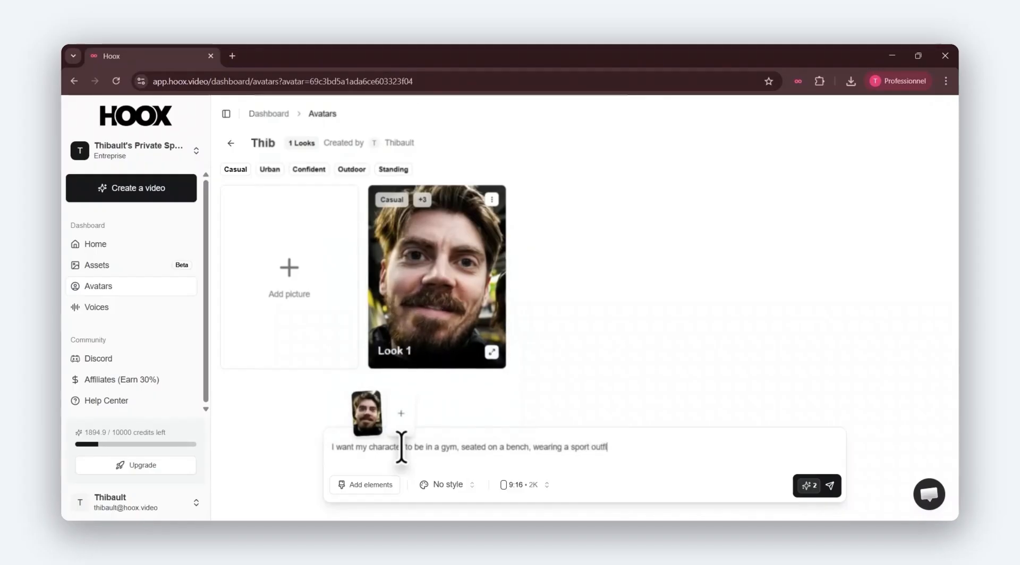
text( and holding my pdo)
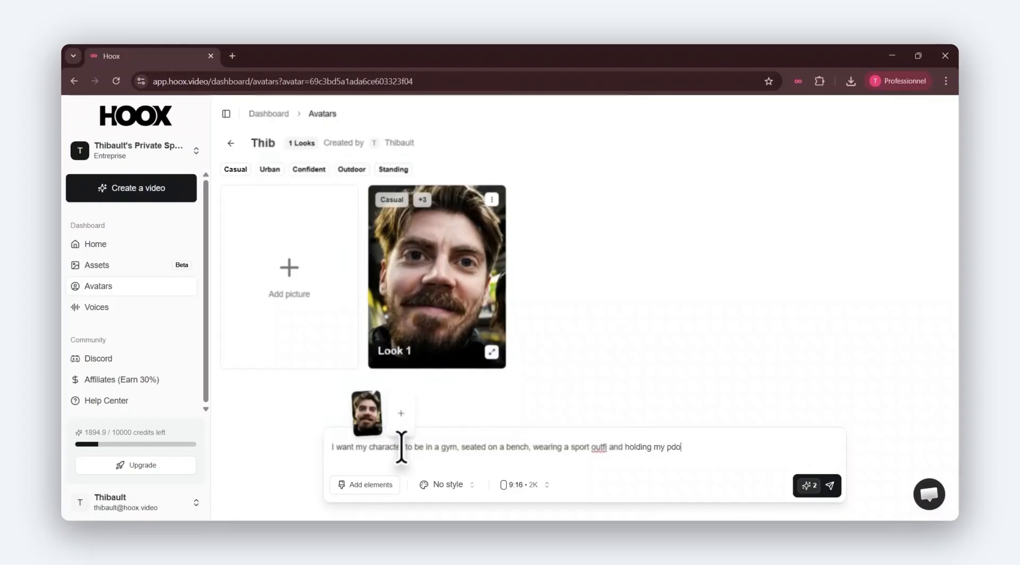
text(duct in his hand.)
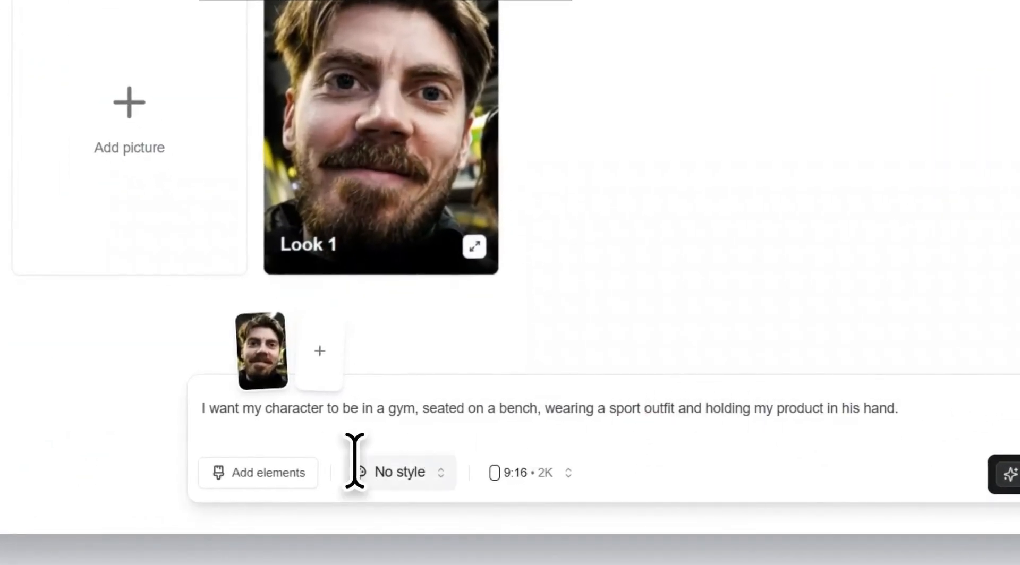
Step: Add the product image gourde.jpg as an element of the look prompt
click(259, 473)
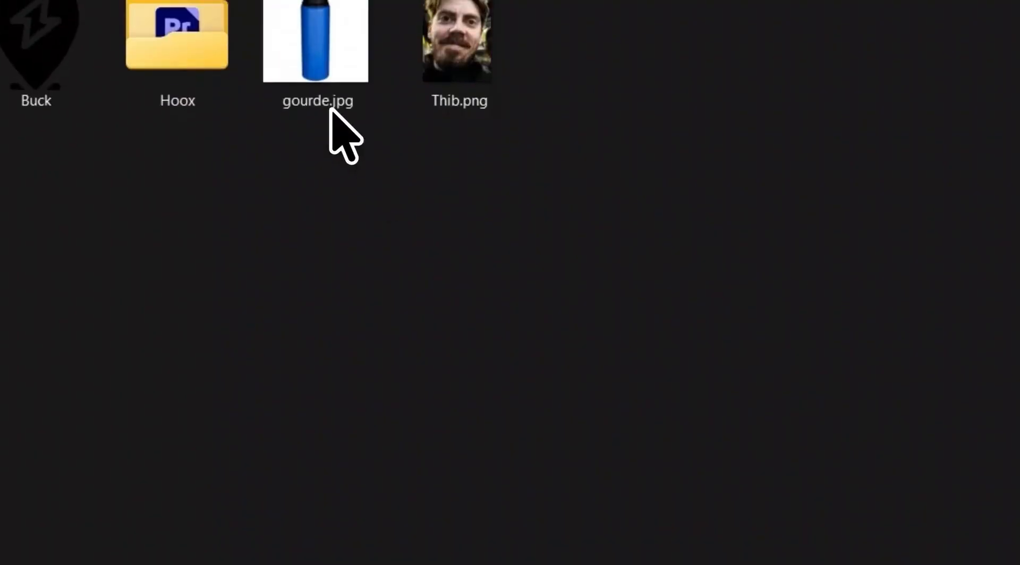
click(325, 68)
double_click(325, 68)
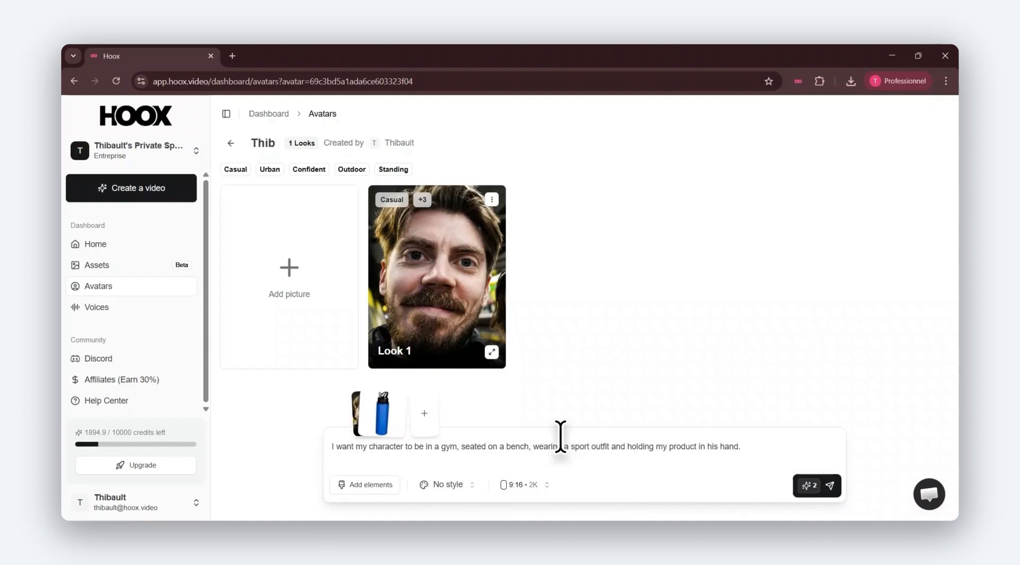
Step: Set the look's style to Selfie and generate the new look from the prompt
click(459, 486)
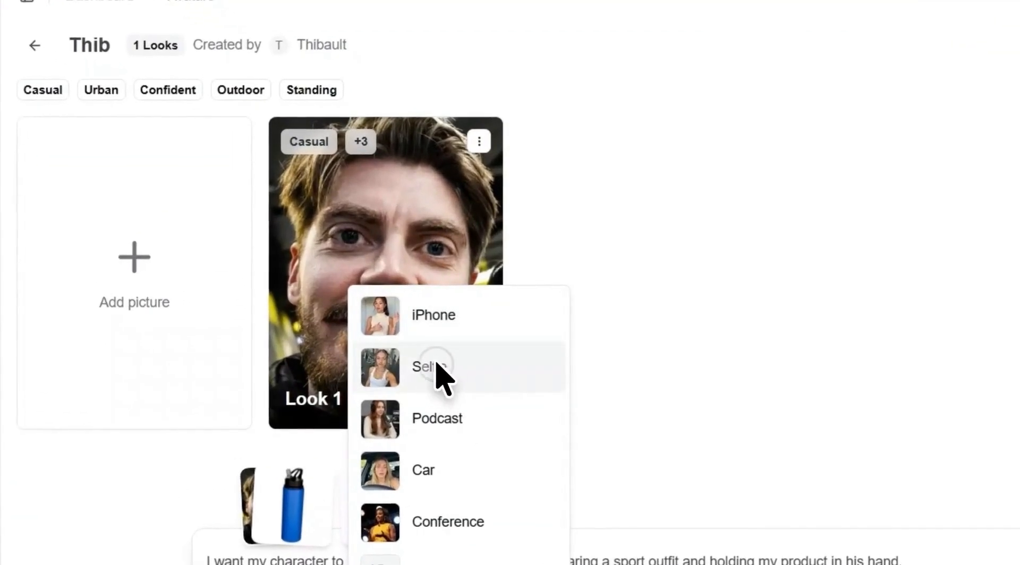
click(468, 332)
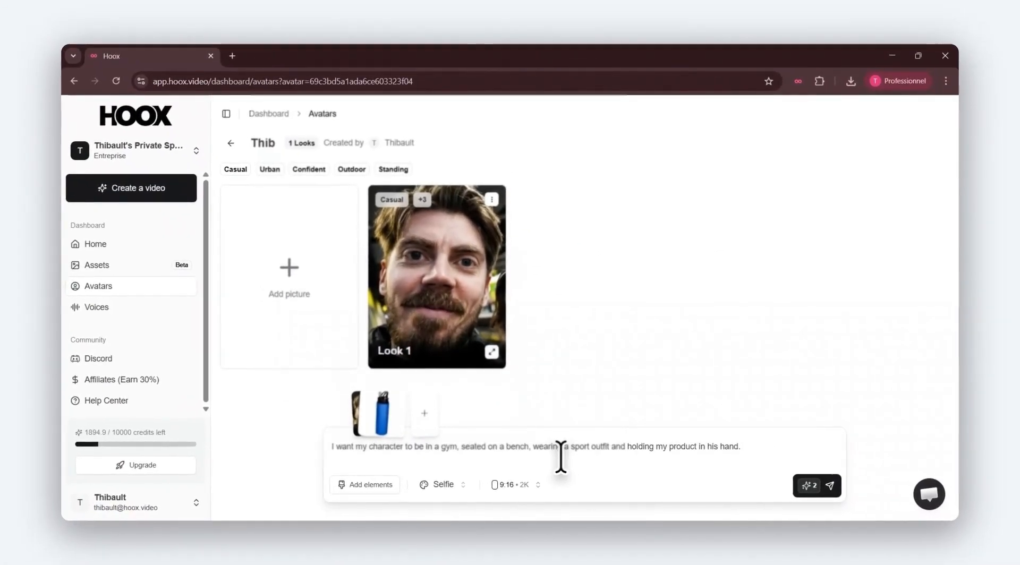
click(767, 446)
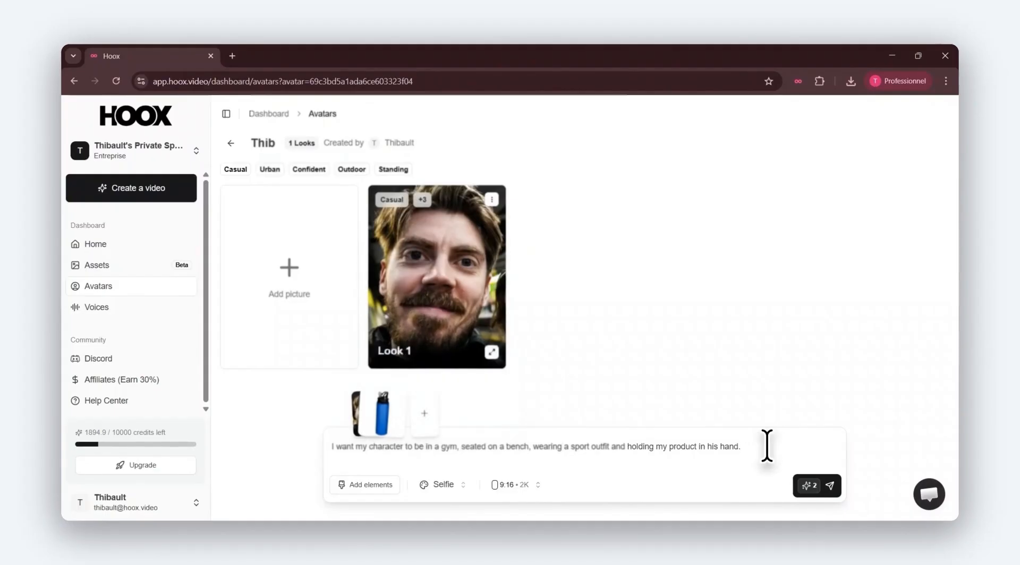
click(812, 485)
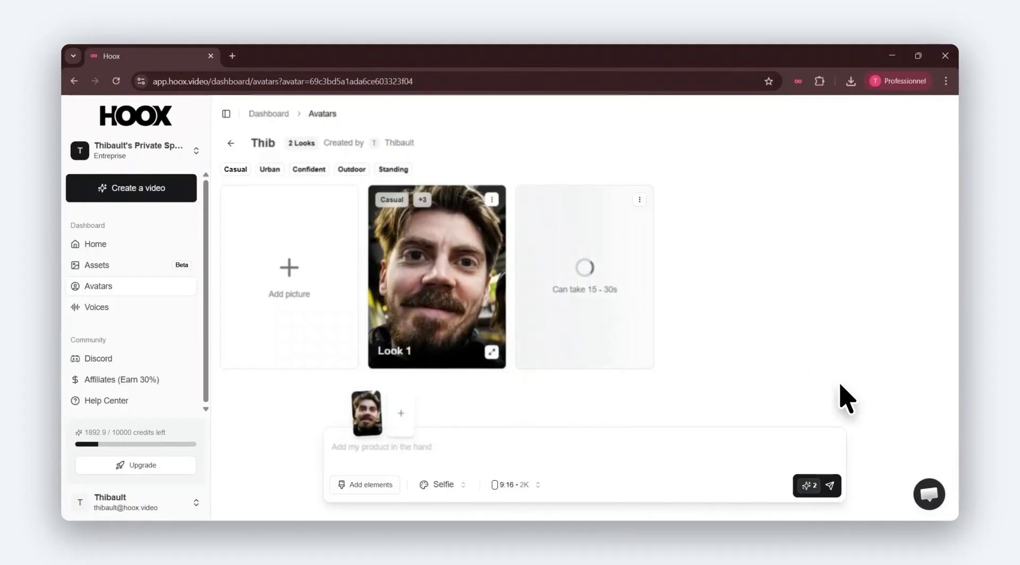
click(841, 385)
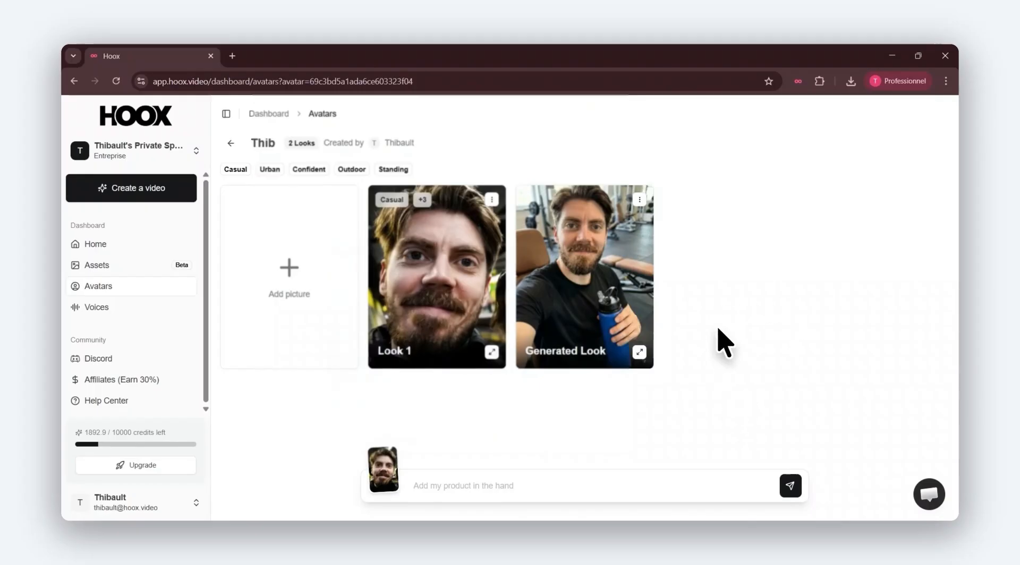
Step: Return to the avatar list and open the creation of another avatar from an idea
click(231, 144)
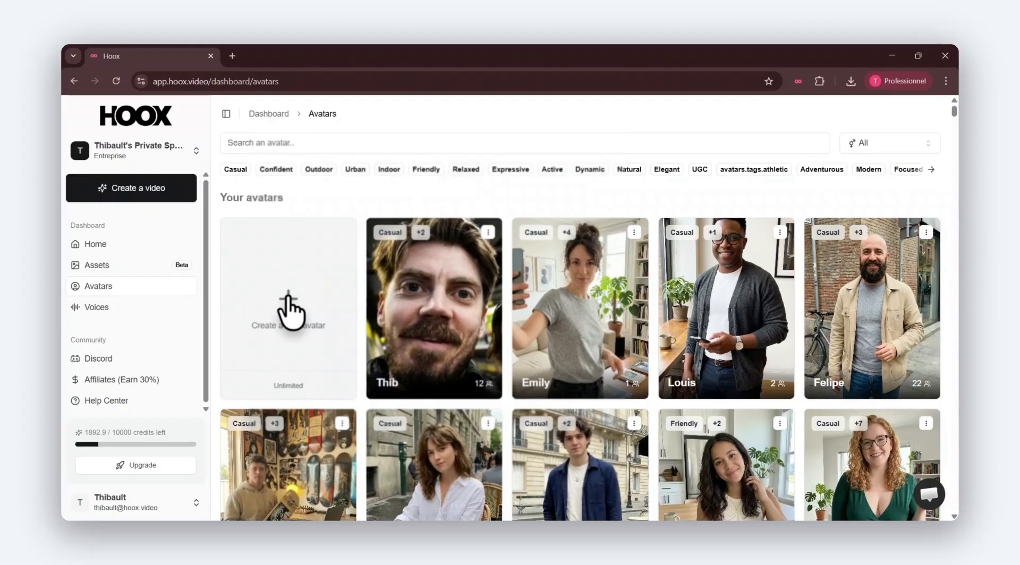
click(289, 310)
click(547, 208)
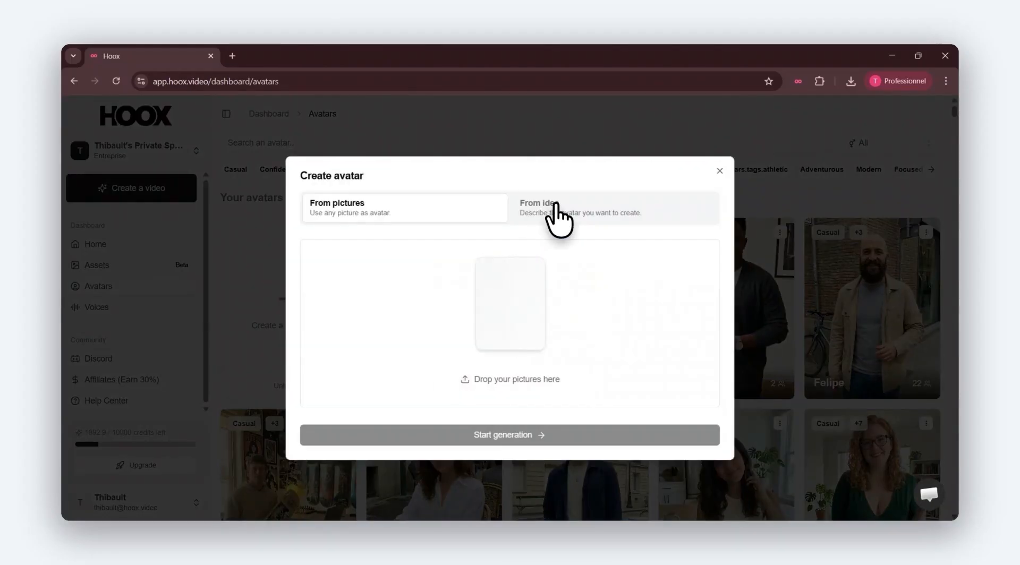
click(485, 287)
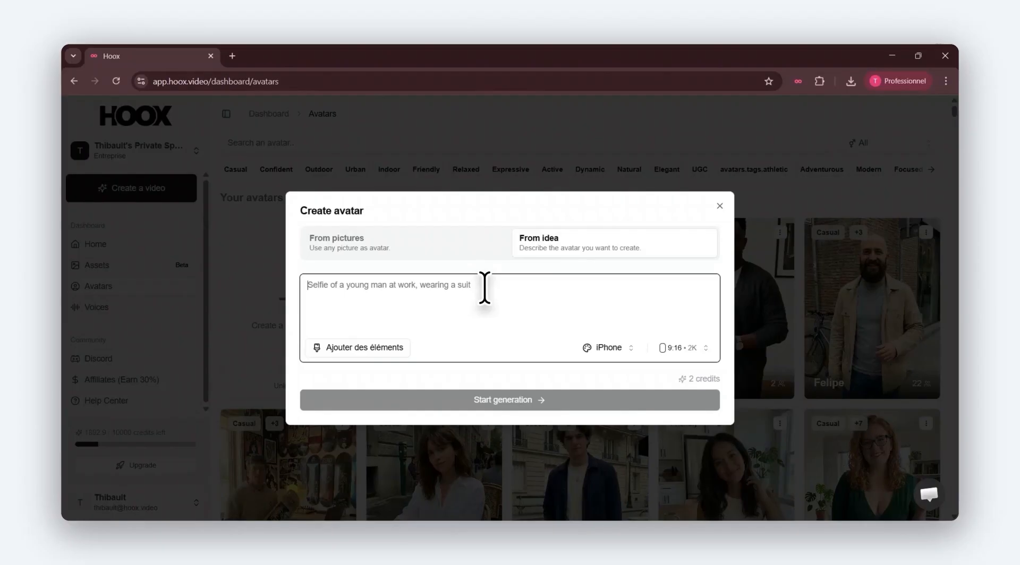
Step: Describe the avatar as a young woman of 26 in a gym, wearing a sport outfit, seated on a bench, hair in a messy bun, holding this flask
text(a young woman of 26, in a gym)
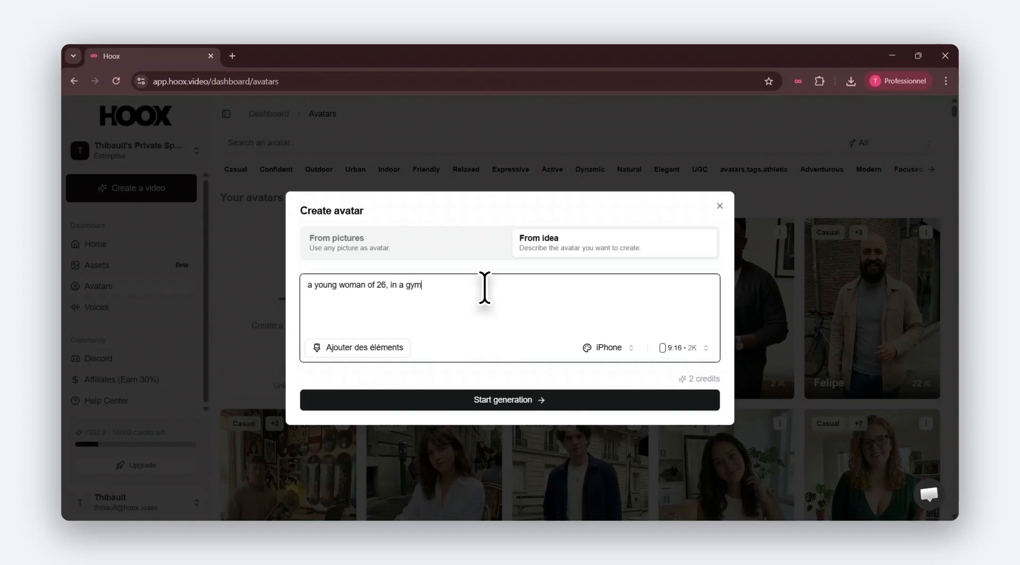
text(ring a sport outfit, seated on a bench. Her hair is tied in a mess)
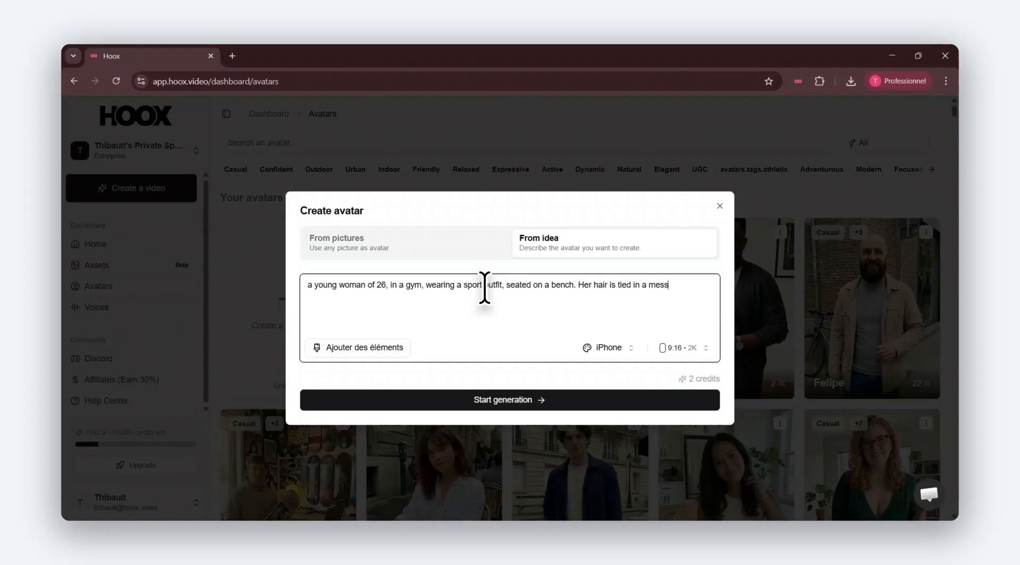
text(bun)
text(k in her hand.)
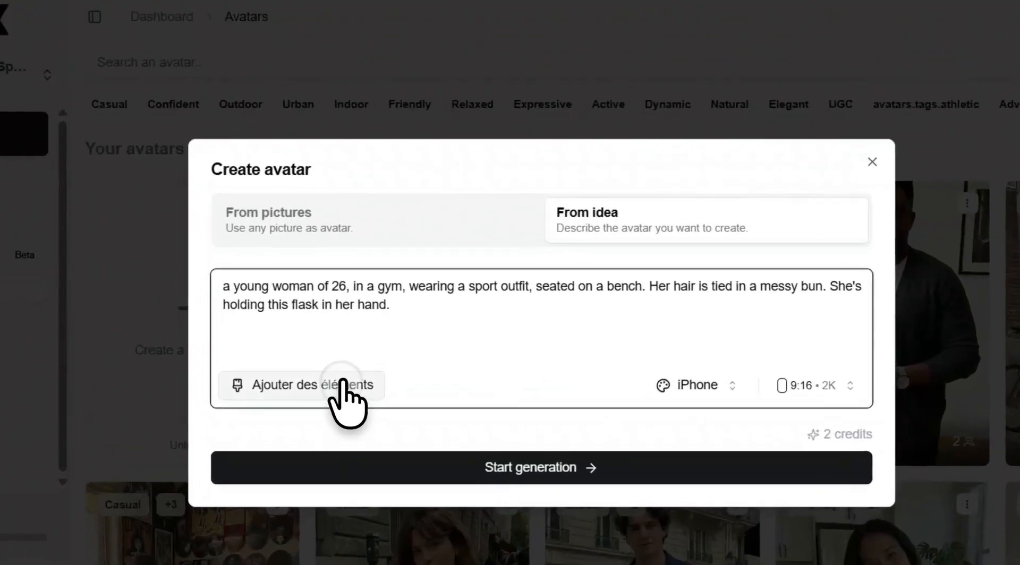
Step: Attach the blue flask image gourde.jpg to the avatar description and set the style to Selfie
click(343, 385)
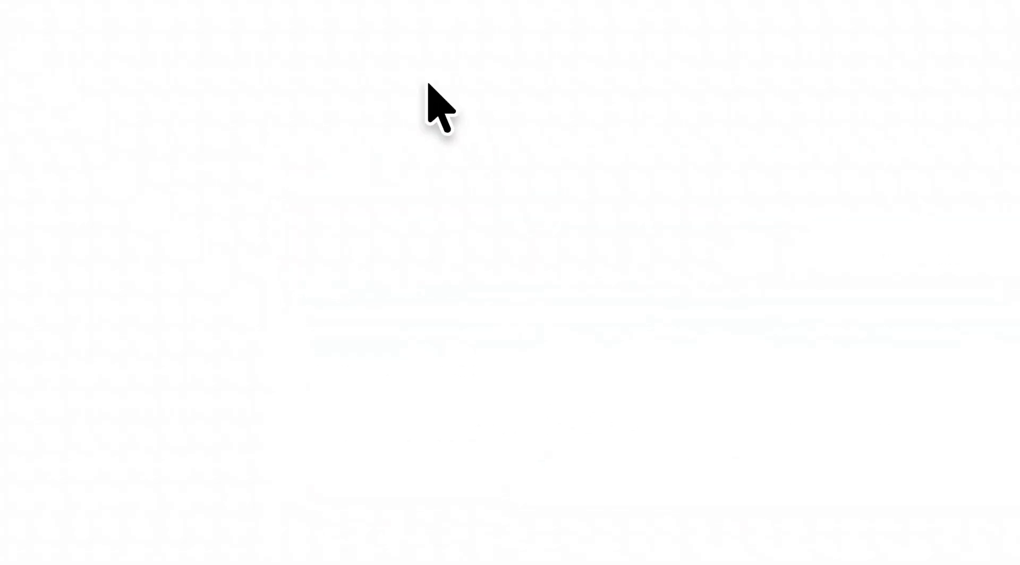
double_click(369, 159)
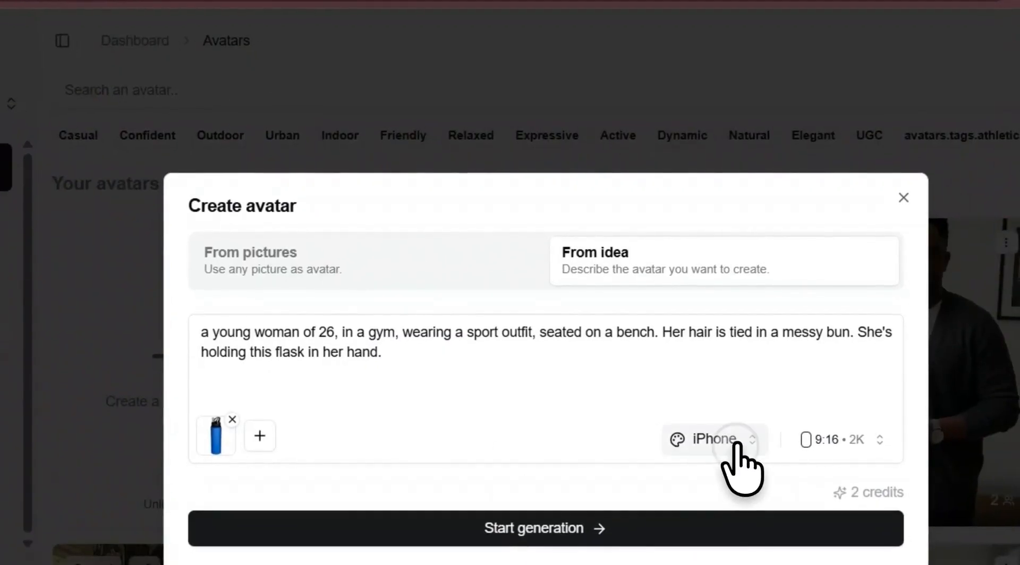
click(726, 445)
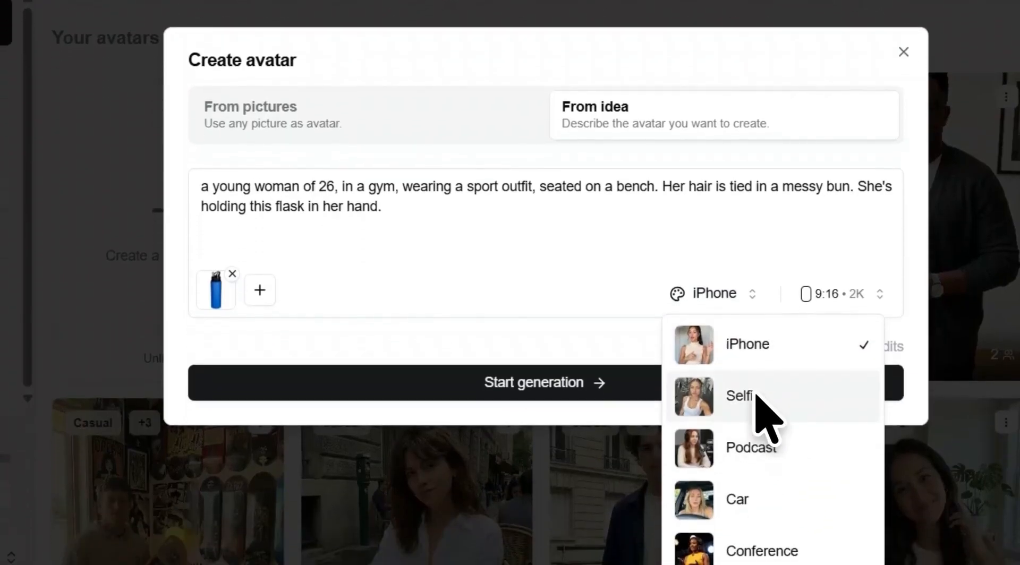
click(757, 475)
click(741, 295)
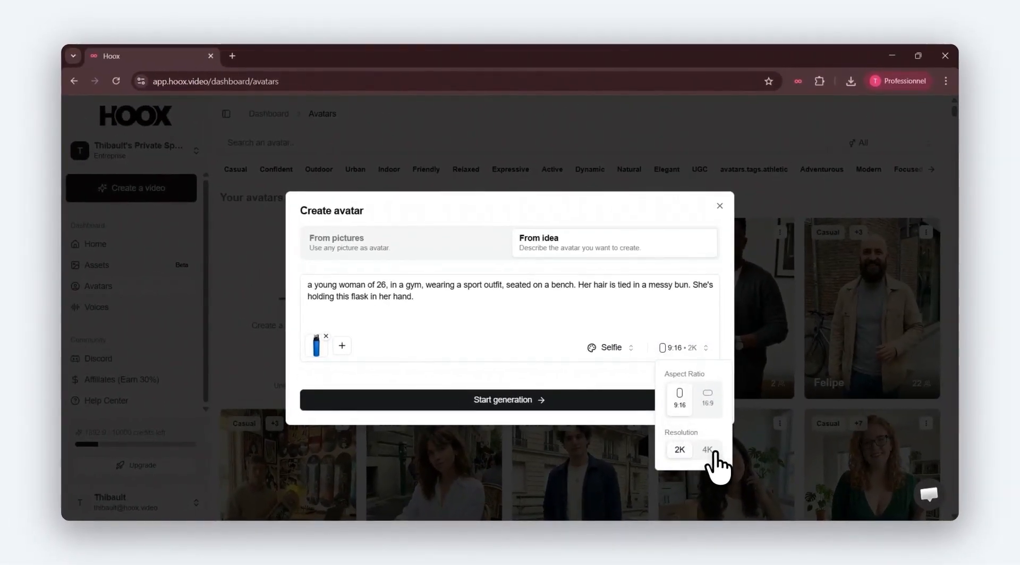
click(571, 368)
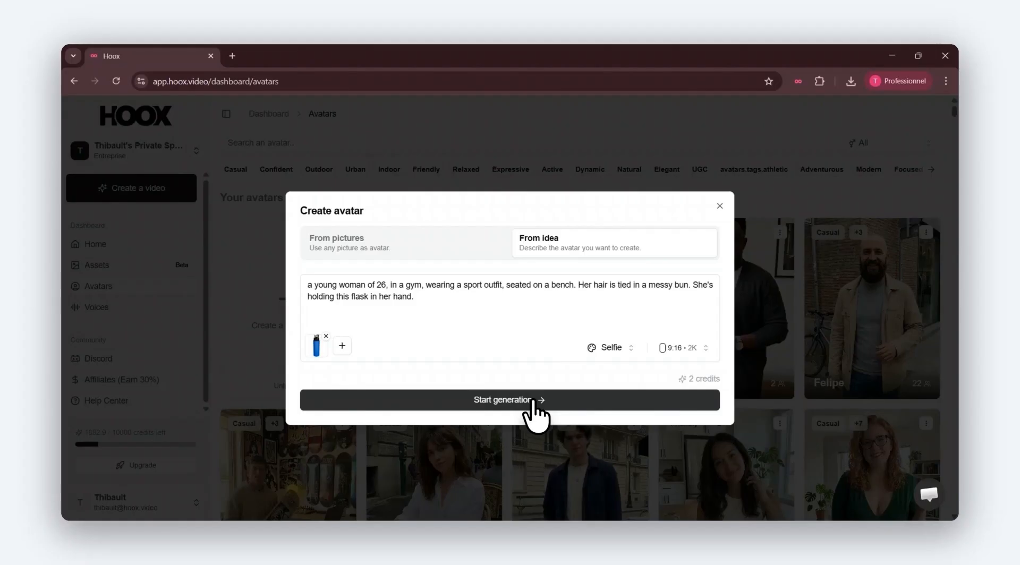
Step: Generate the avatar from the description and view its first look at full size
click(533, 402)
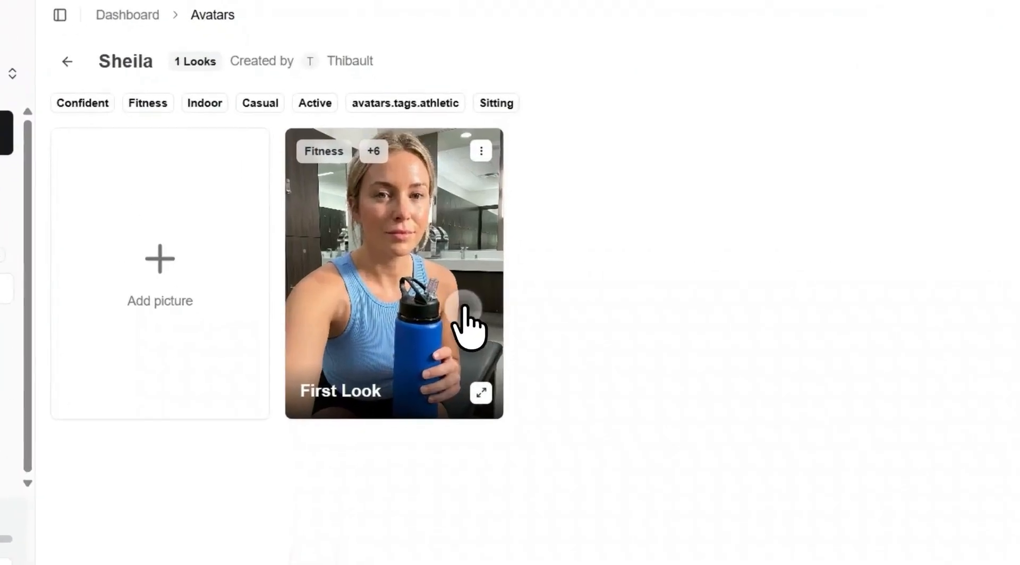
click(481, 393)
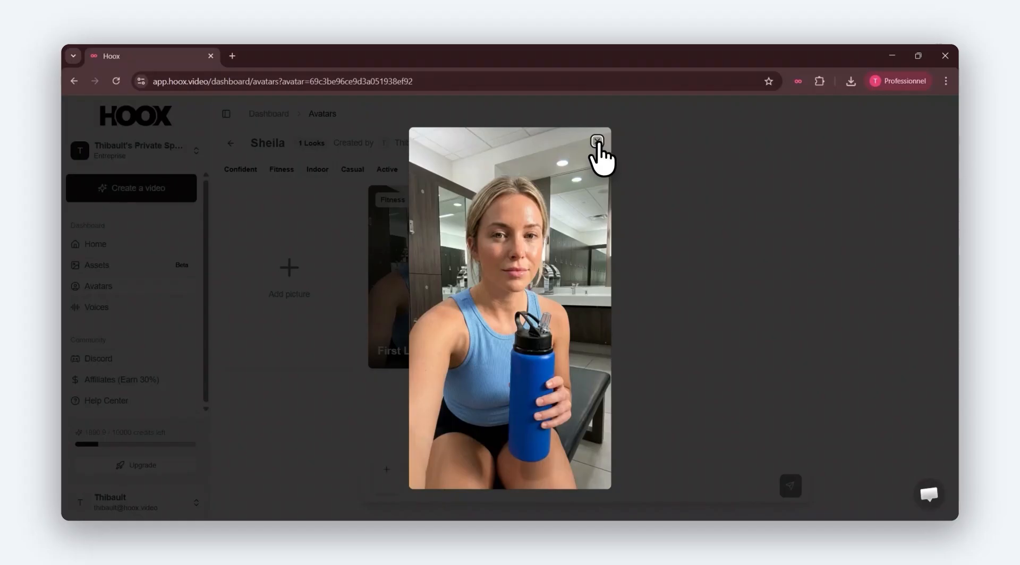
click(598, 141)
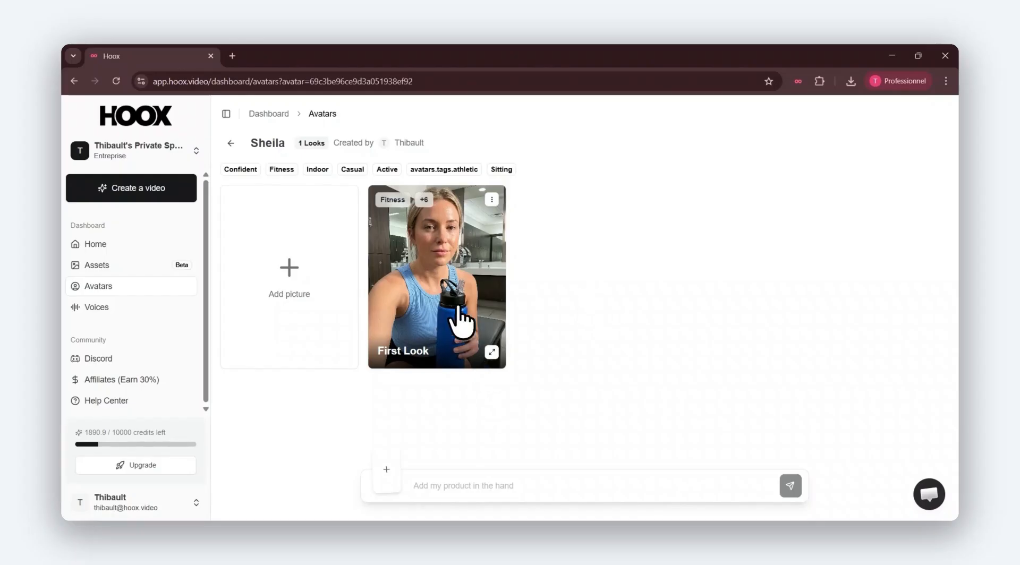
Step: Use the gym avatar's First Look as the reference picture and enter the prompt "same picture, she's drinking from the flask"
click(225, 143)
click(438, 296)
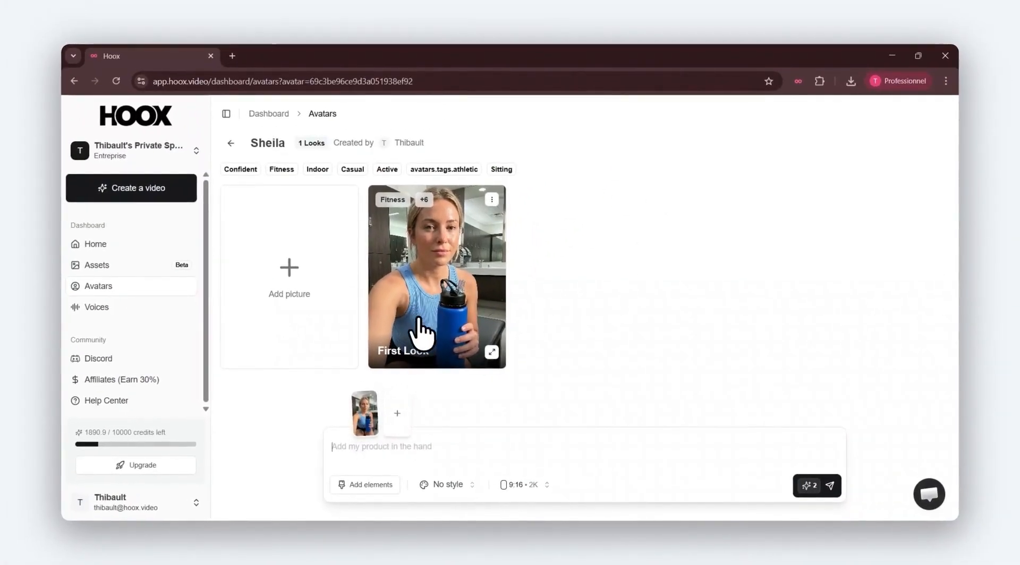
click(346, 447)
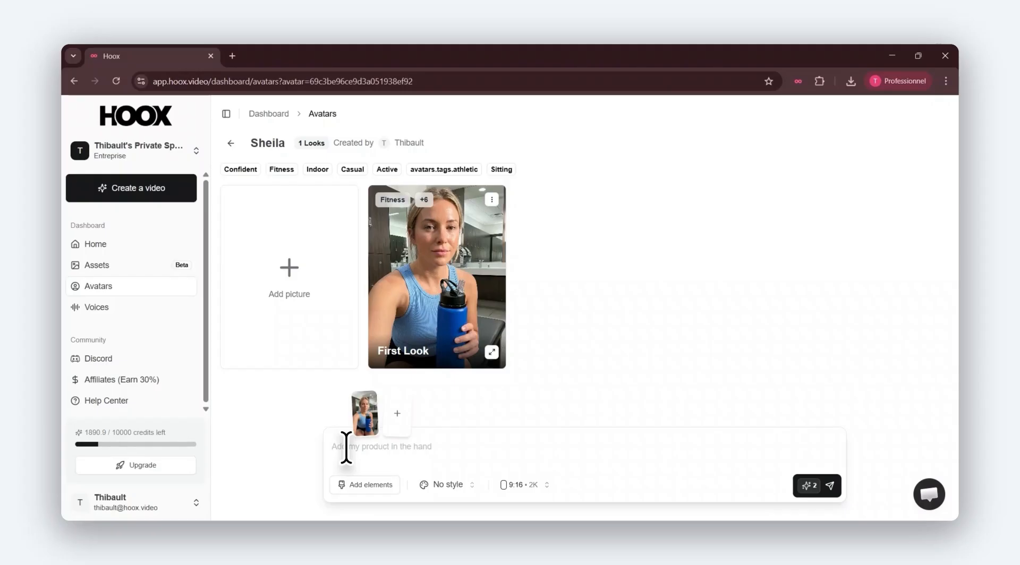
text(sare picture, she's )
text( the fla)
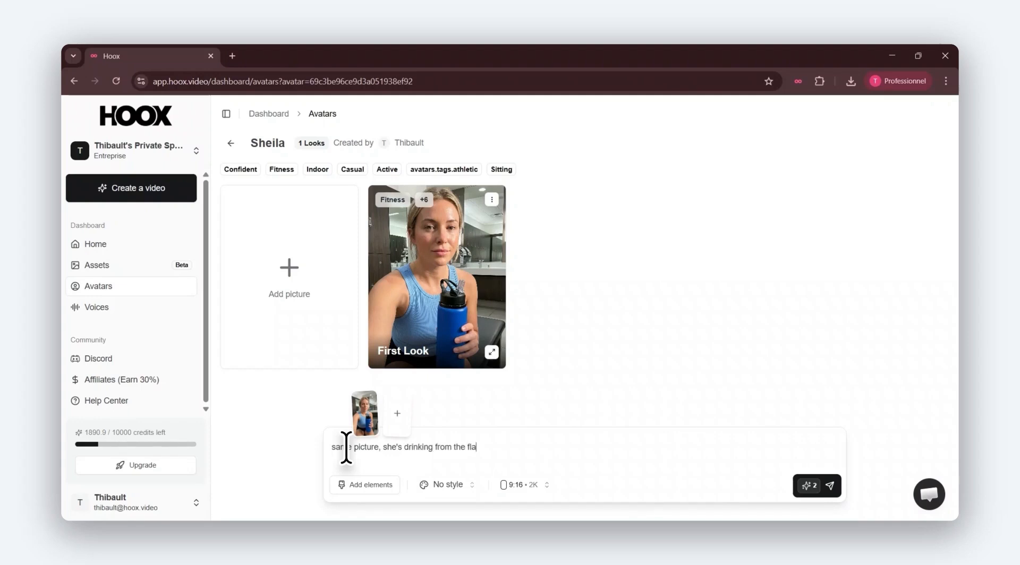
text(sk)
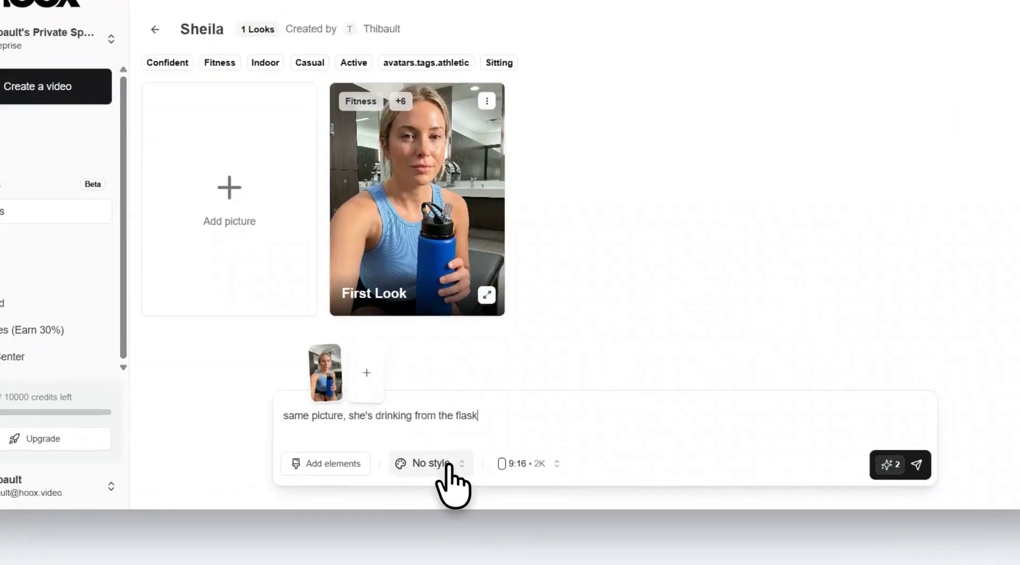
Step: Set the style of the drinking look to Selfie and generate it
click(460, 485)
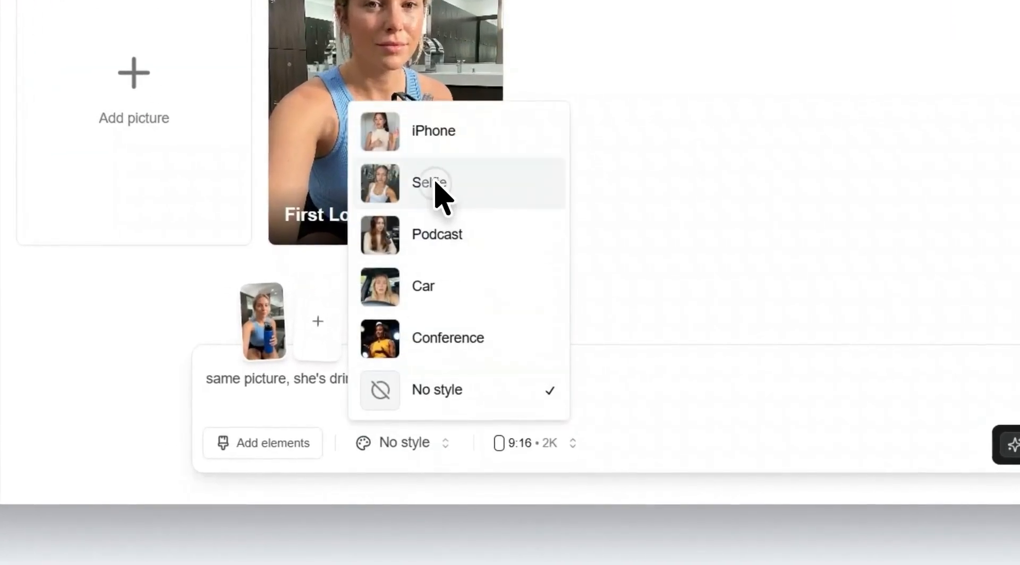
click(435, 183)
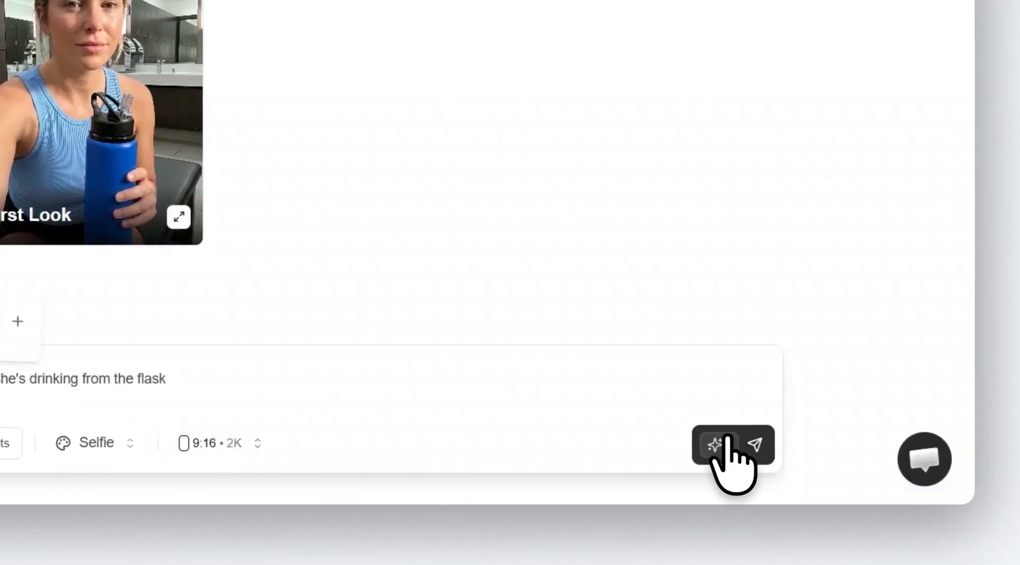
click(728, 439)
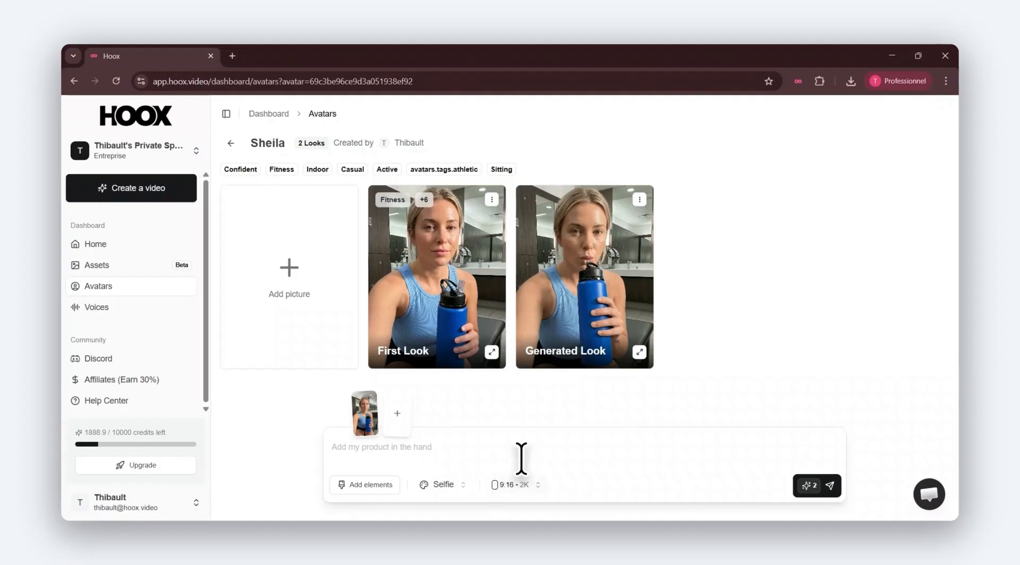
click(540, 400)
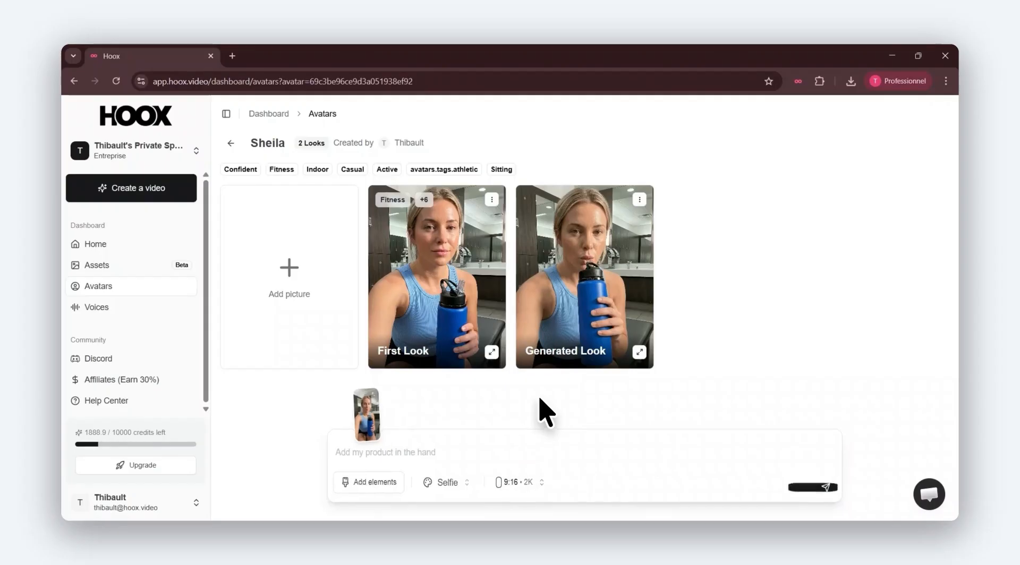